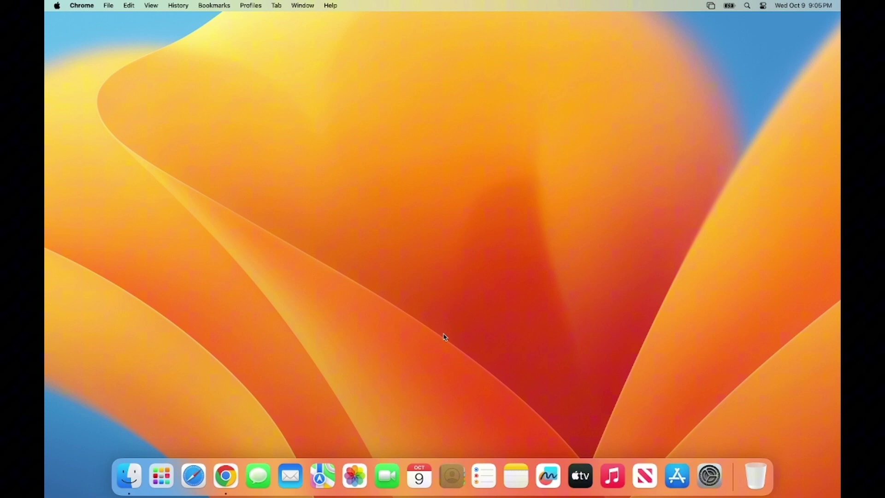
# Open Google Chrome and run a Google search for 'obs'
pyautogui.click(227, 478)
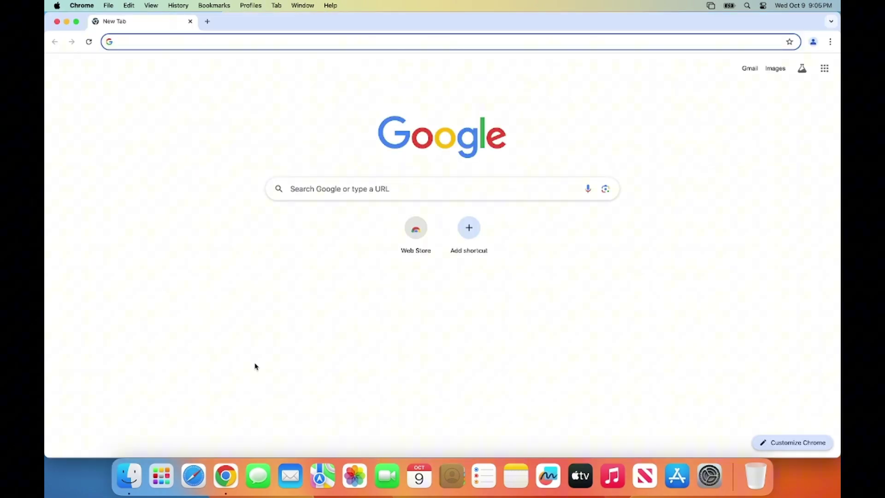
pyautogui.click(184, 43)
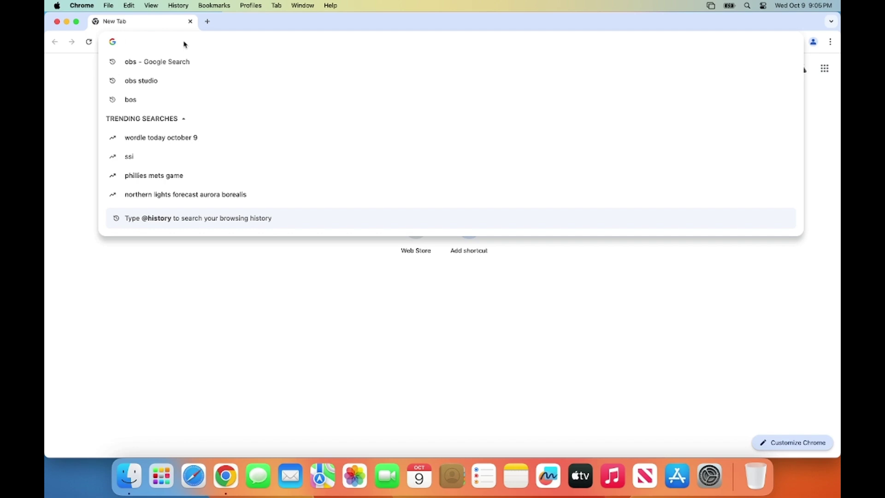
pyautogui.write('obs')
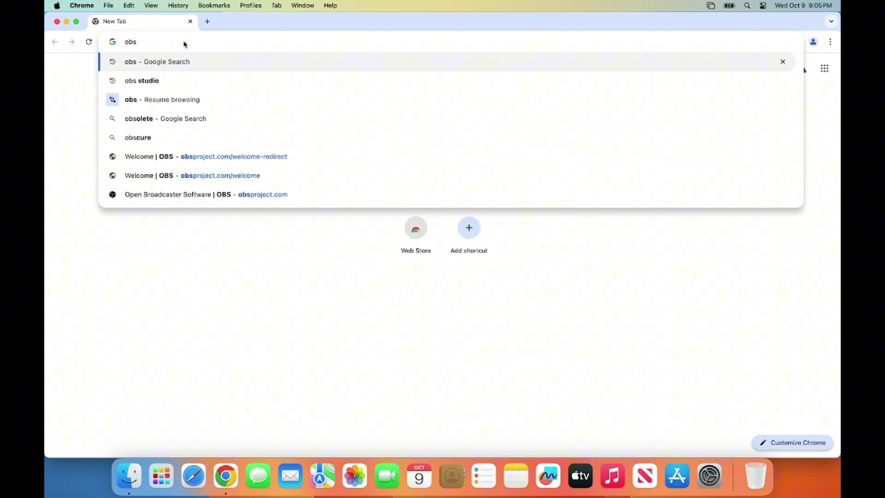
pyautogui.press('Return')
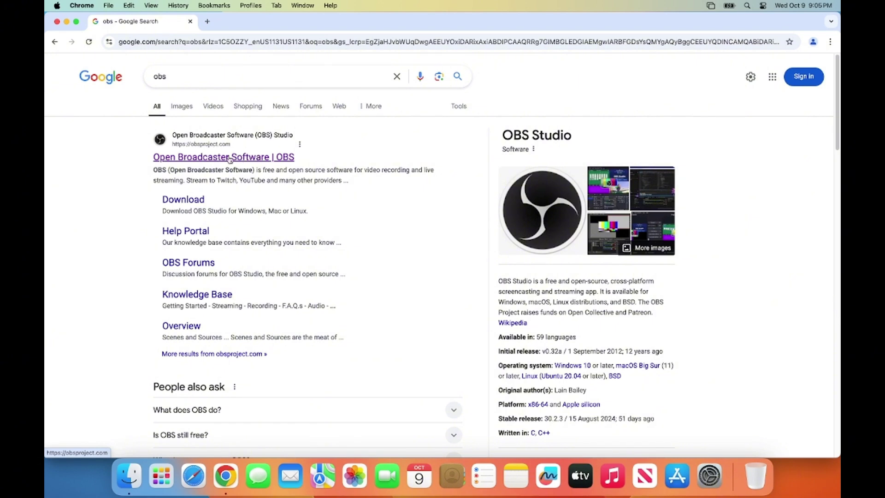
# Download OBS Studio 30.2.3 for macOS (Apple Silicon) from the official obsproject.com site
pyautogui.click(229, 158)
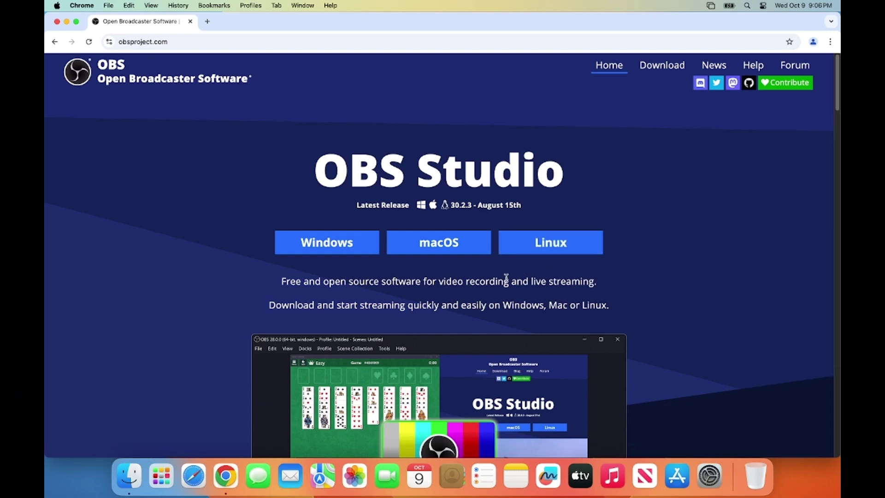
pyautogui.click(441, 244)
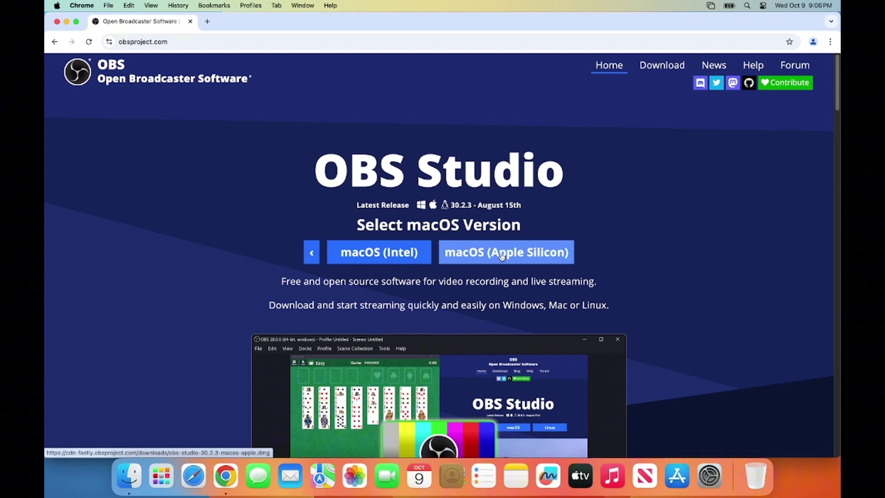
pyautogui.click(502, 256)
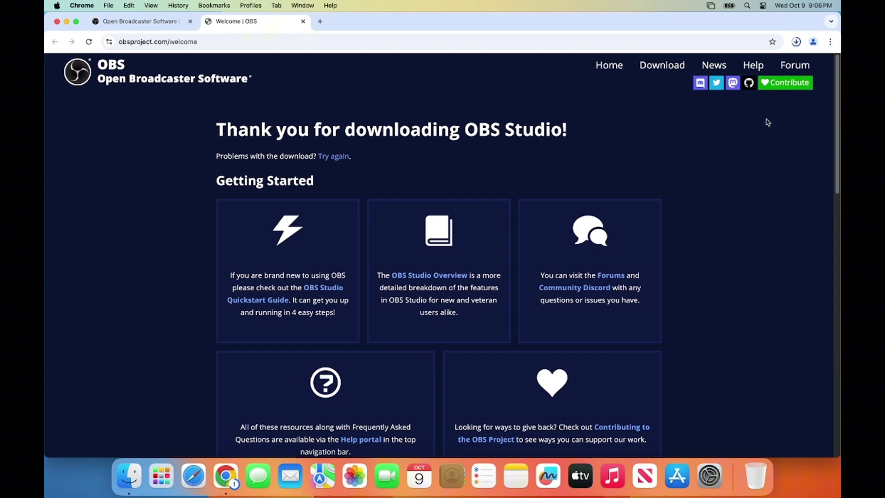
# Open the downloaded obs-studio 30.2.3 disk image from Chrome's downloads list
pyautogui.click(795, 43)
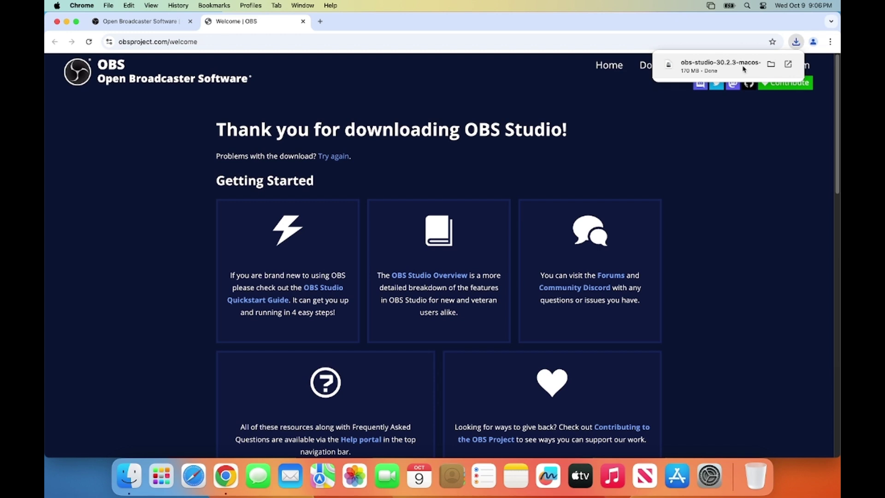
pyautogui.click(789, 64)
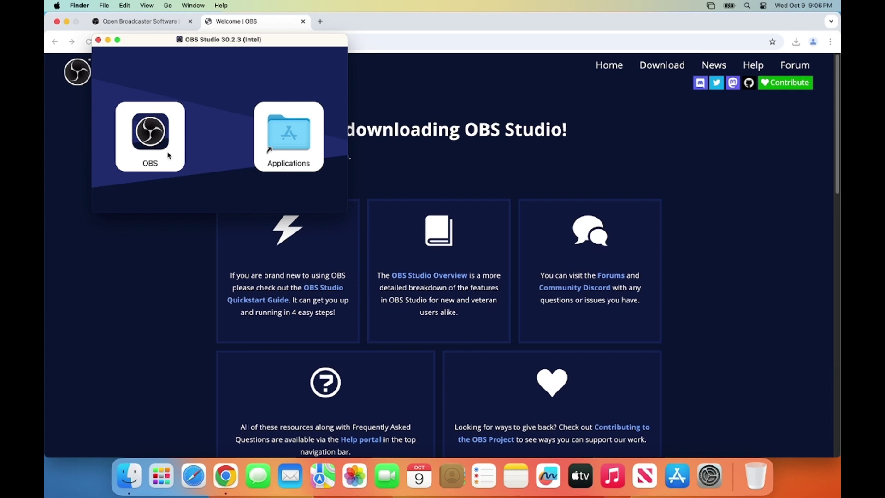
# Copy OBS into Applications, then close the installer window and minimize Chrome
pyautogui.moveTo(144, 135); pyautogui.dragTo(278, 139)
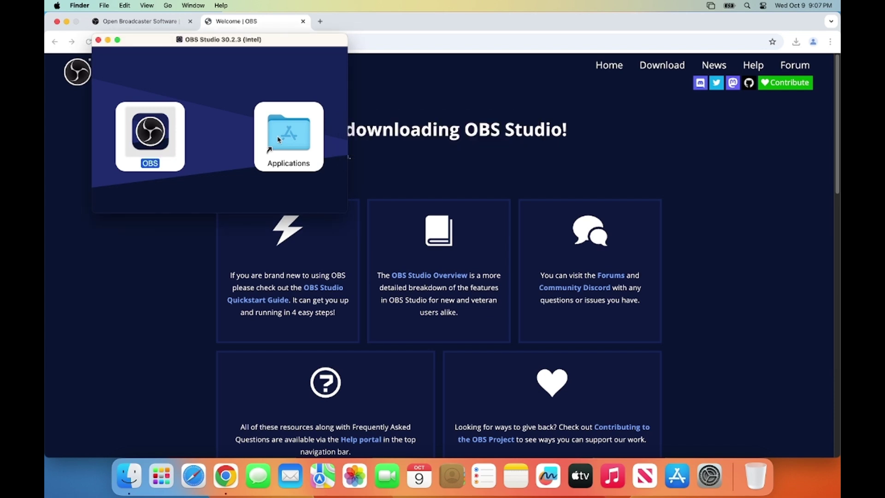
pyautogui.click(99, 40)
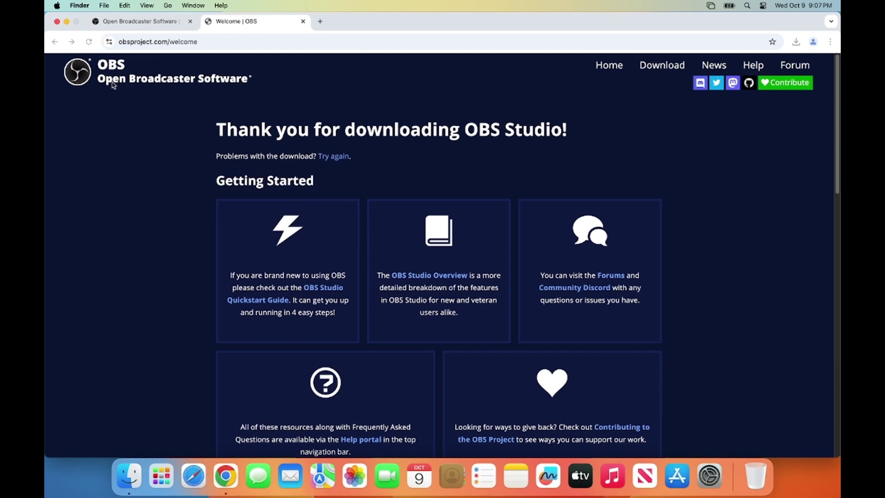
pyautogui.click(67, 22)
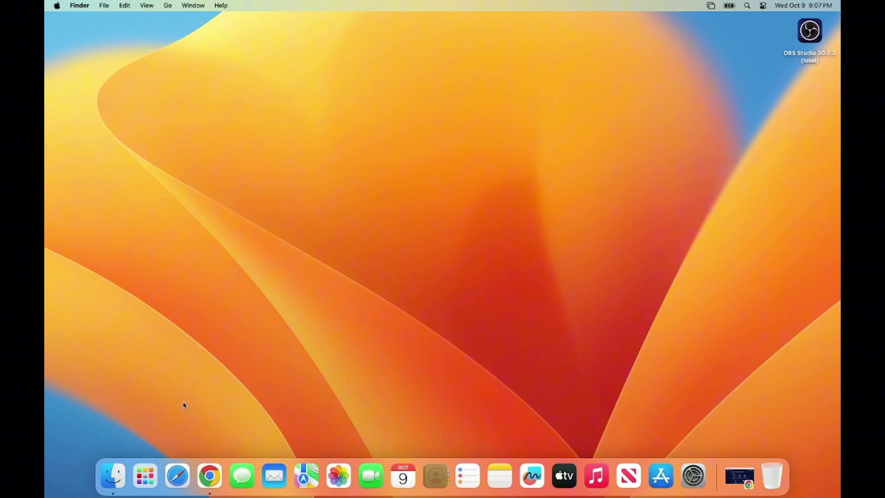
# Launch the OBS app from Launchpad
pyautogui.click(145, 475)
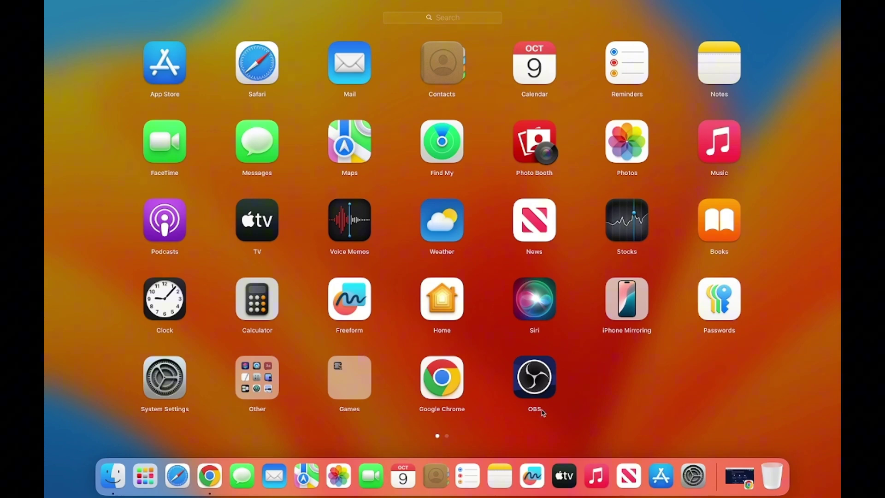
pyautogui.click(536, 378)
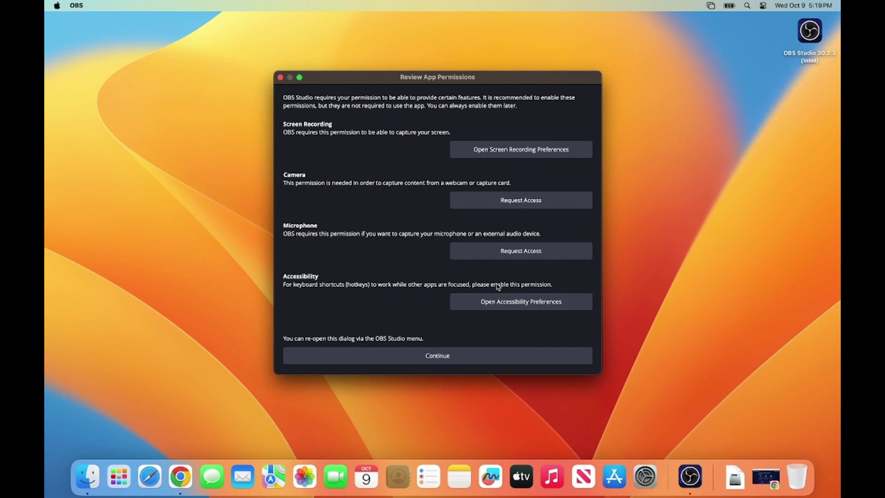
# Allow OBS camera and microphone access, then request accessibility access
pyautogui.click(515, 203)
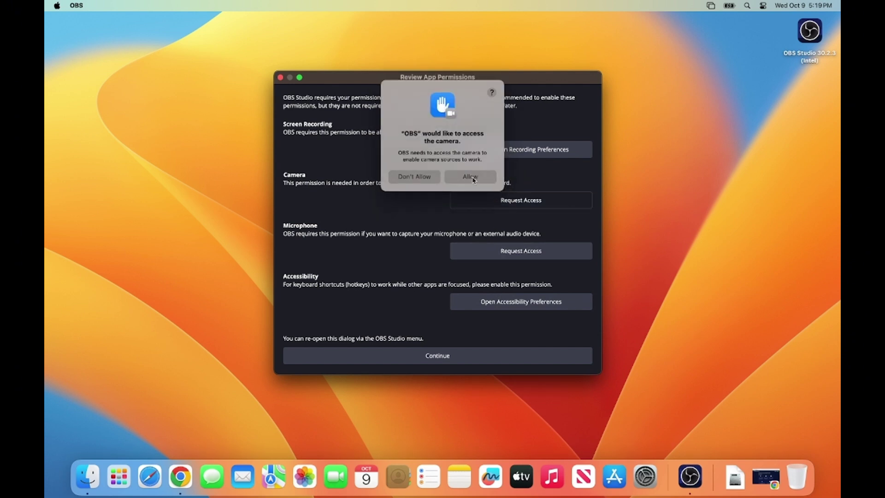
pyautogui.click(471, 177)
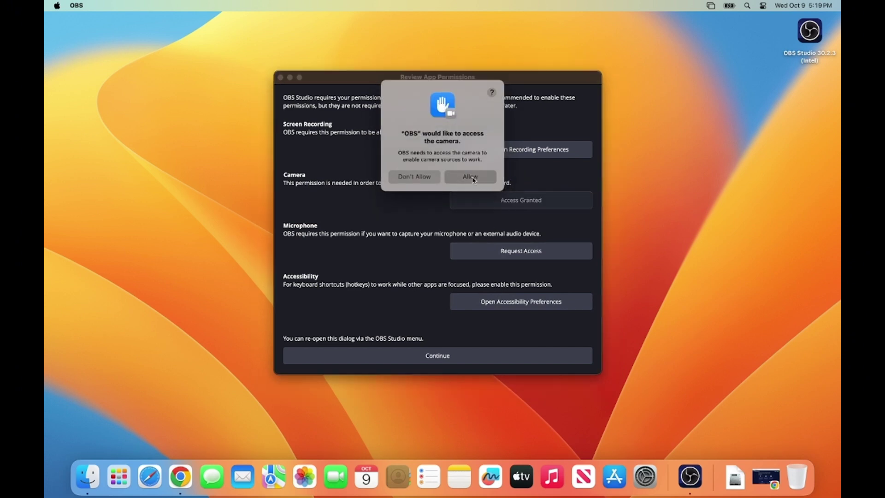
pyautogui.click(506, 252)
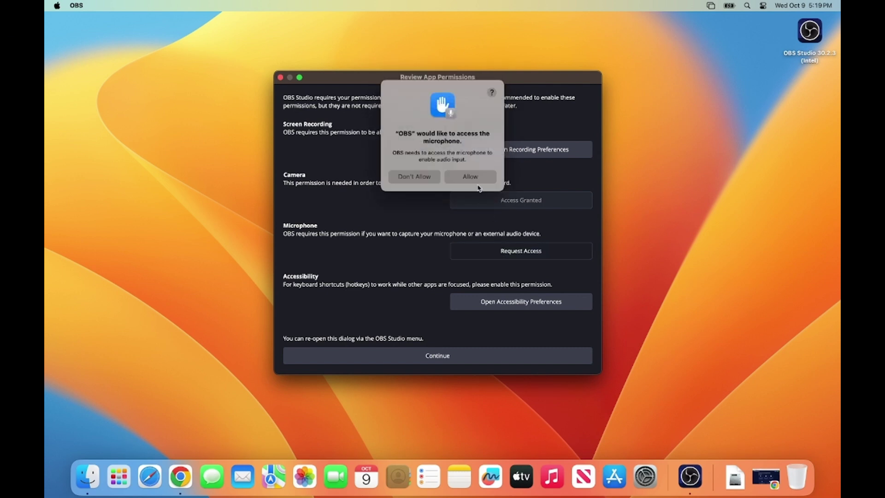
pyautogui.click(476, 181)
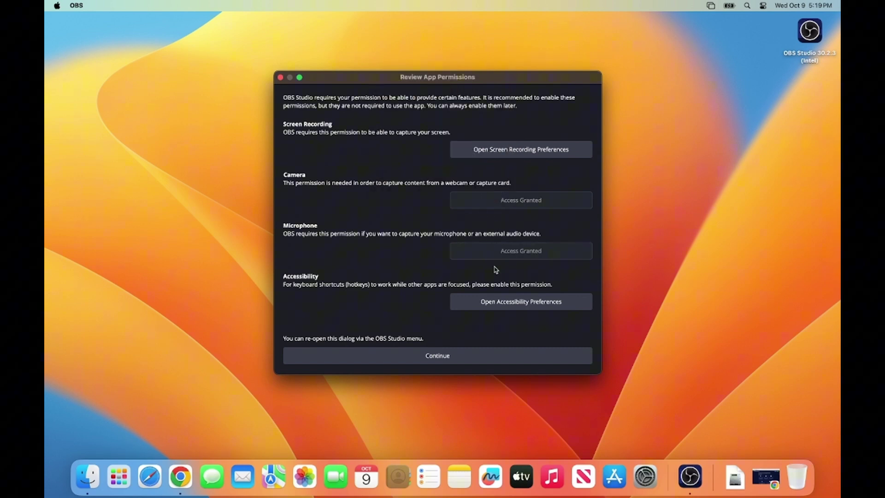
pyautogui.click(510, 305)
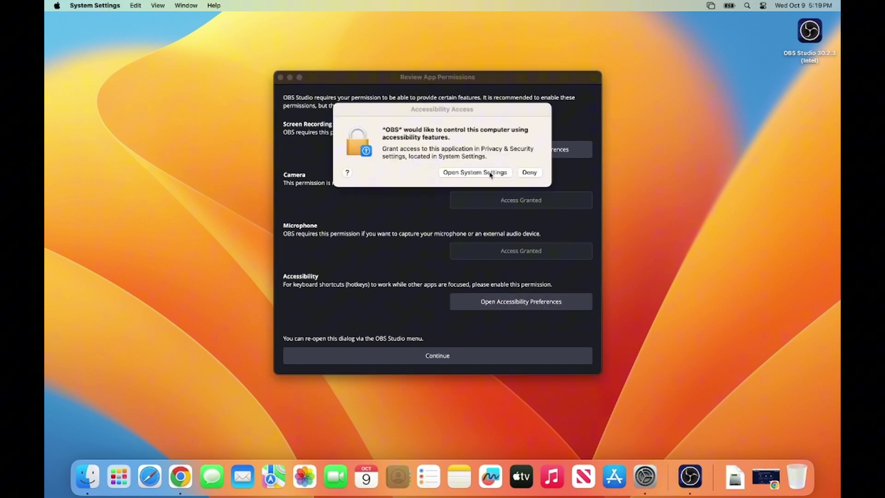
# Switch on OBS under Accessibility, authorize with the account password, and close System Settings
pyautogui.click(491, 174)
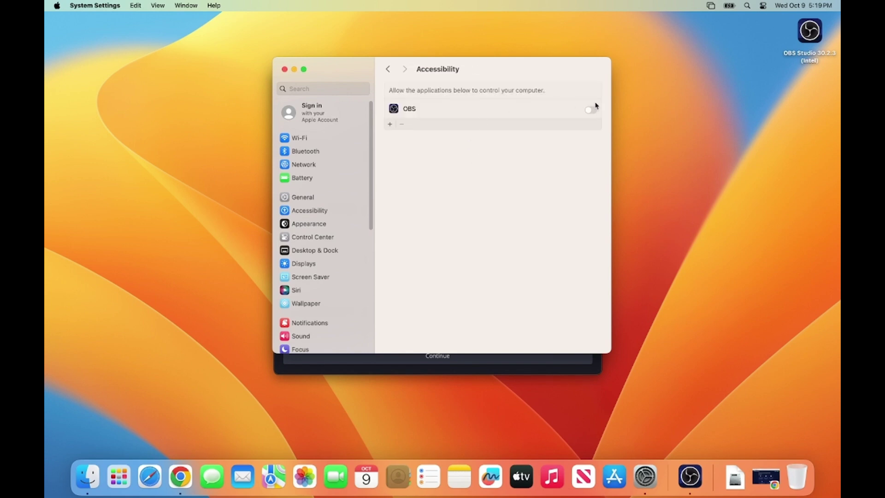
pyautogui.click(591, 111)
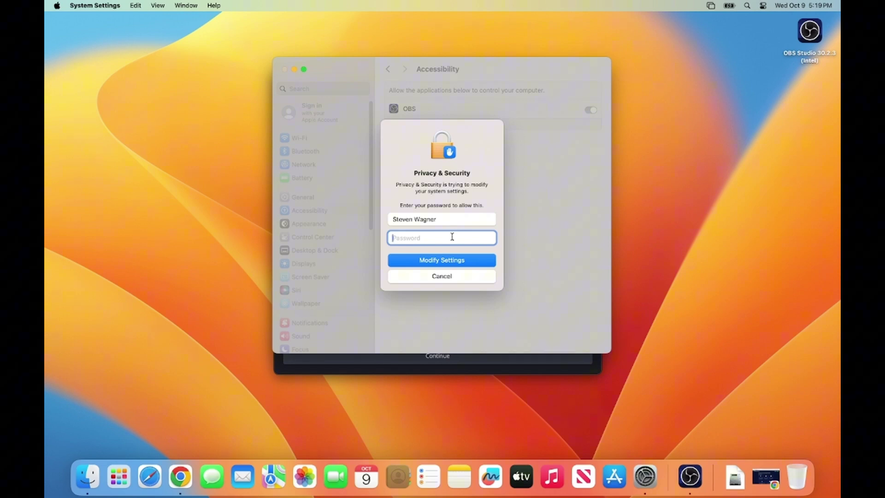
pyautogui.write('••')
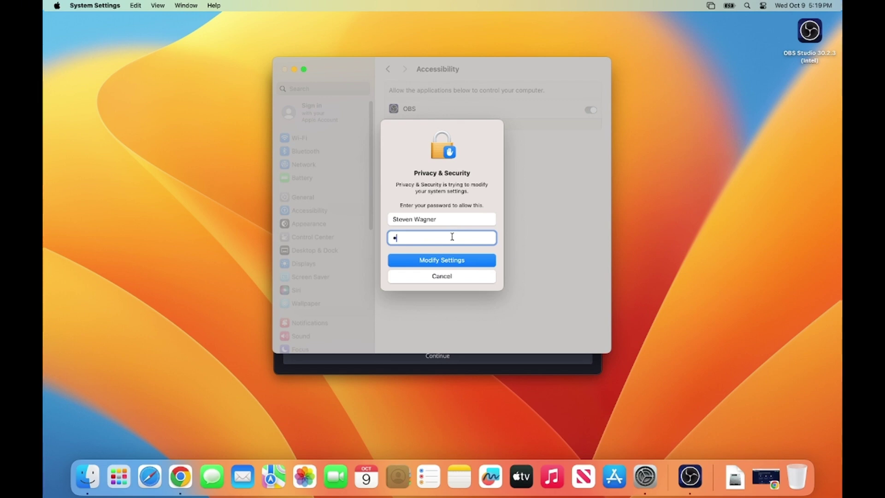
pyautogui.write('•••••••••')
pyautogui.click(442, 260)
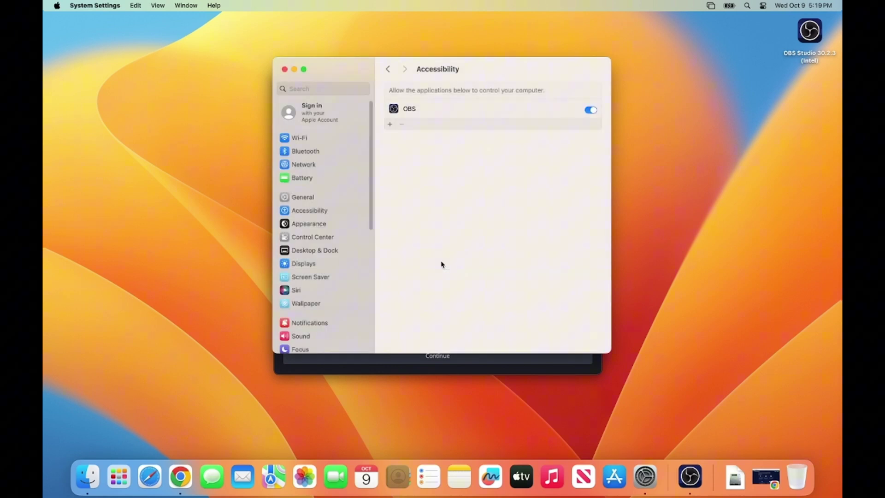
pyautogui.click(283, 69)
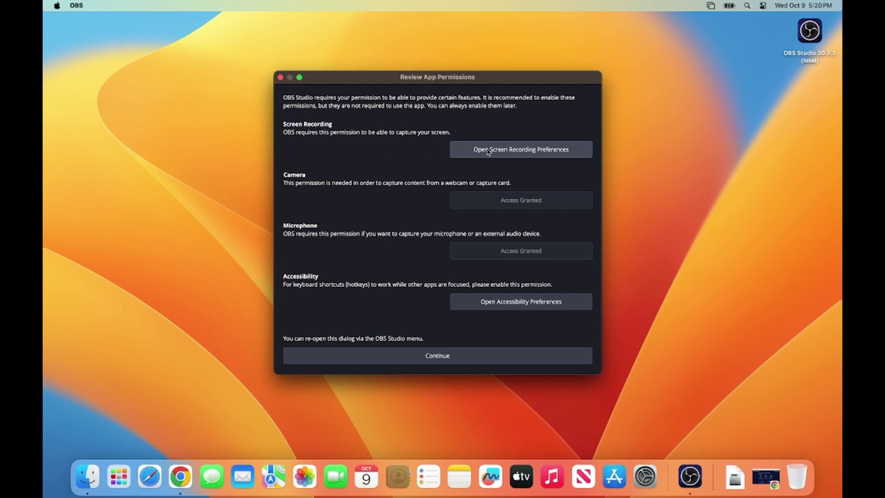
# Enable OBS's Screen & System Audio Recording permission with the password, letting OBS quit and reopen
pyautogui.click(489, 152)
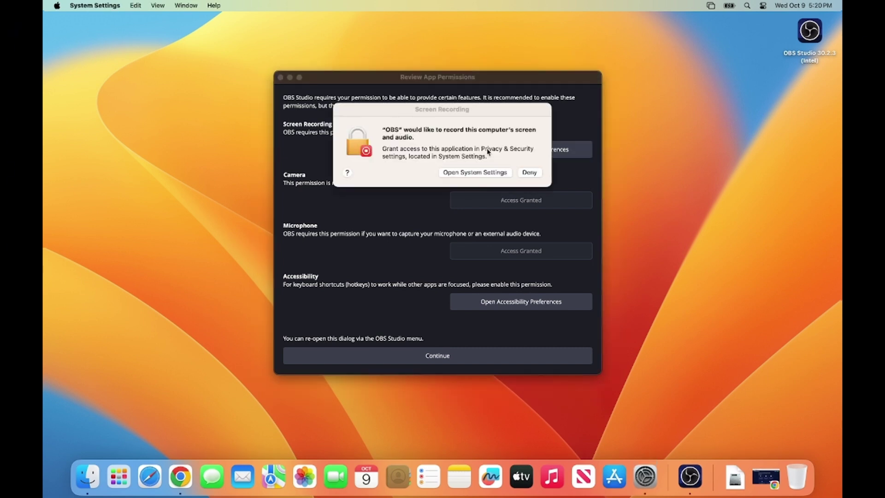
pyautogui.click(482, 172)
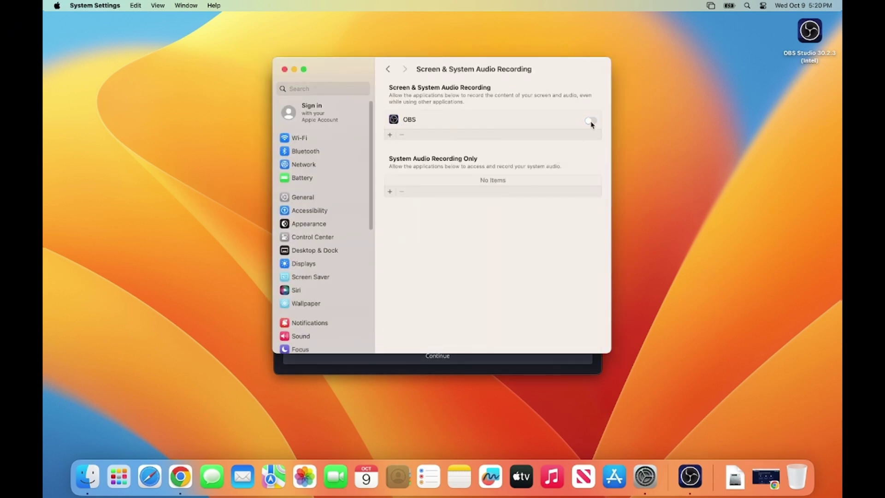
pyautogui.click(590, 122)
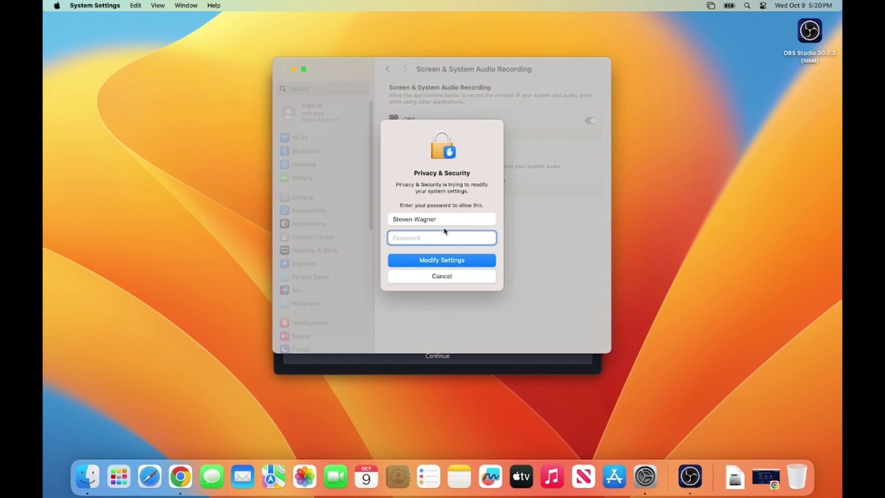
pyautogui.write('•••••••••••')
pyautogui.click(434, 260)
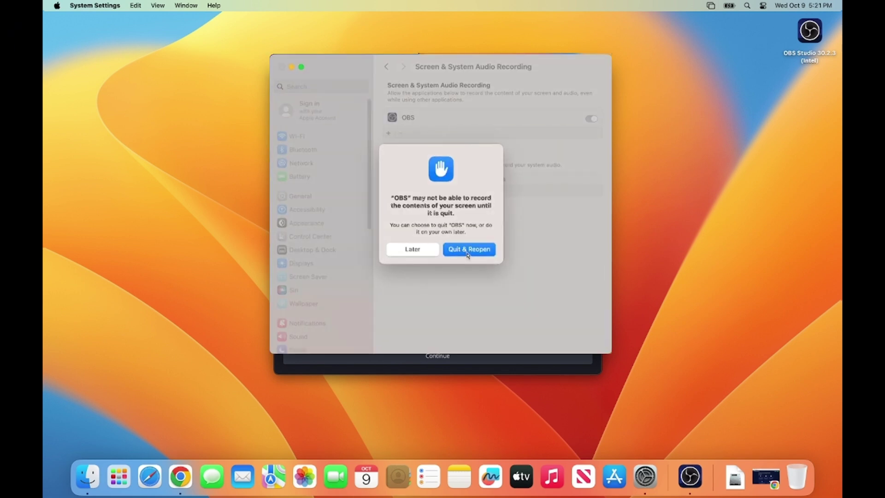
pyautogui.click(467, 249)
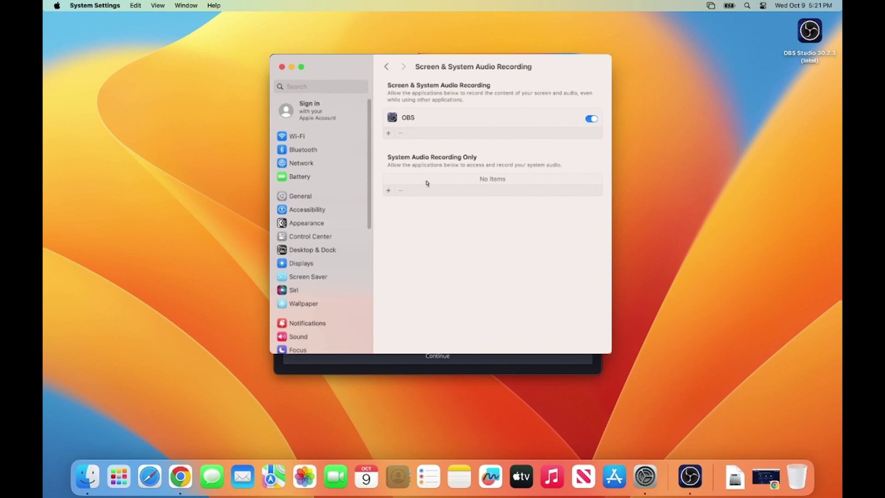
pyautogui.click(282, 67)
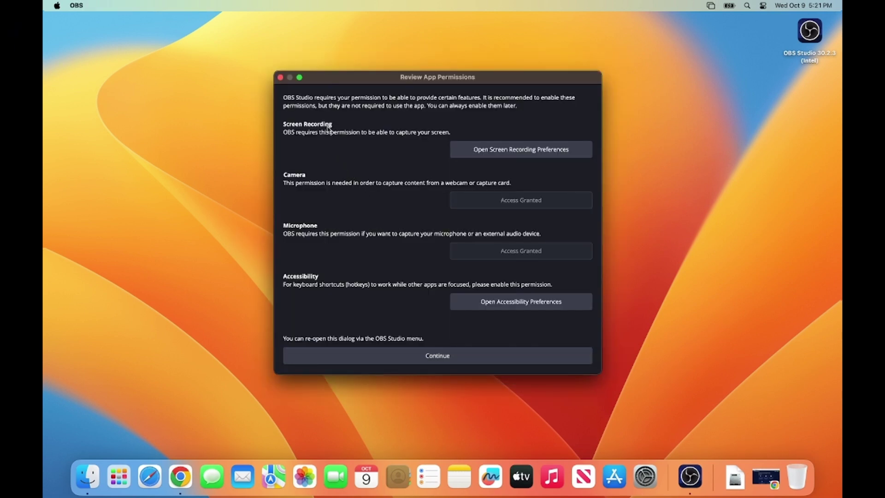
# Continue past Review App Permissions and acknowledge the camera extension alert with OK
pyautogui.click(436, 356)
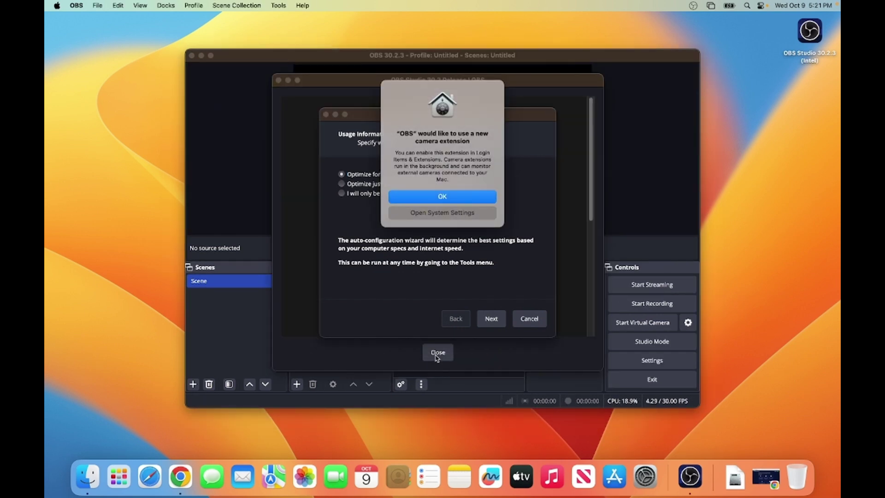
pyautogui.click(433, 203)
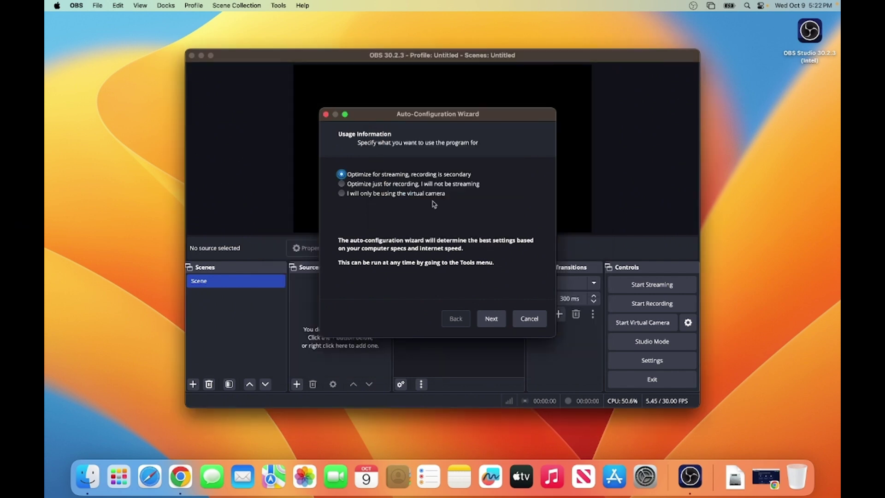
# Auto-configure for recording only and apply the recommended x264, 853x480, 30 FPS settings
pyautogui.click(341, 184)
pyautogui.click(491, 319)
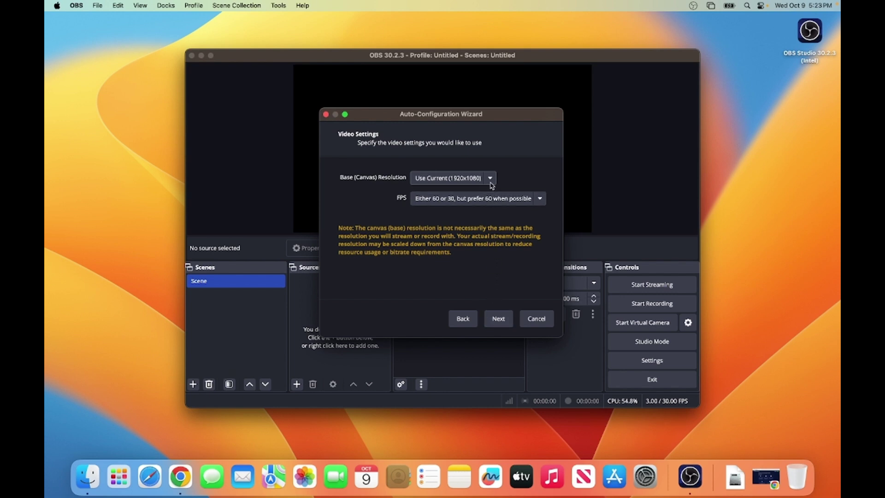
pyautogui.click(498, 319)
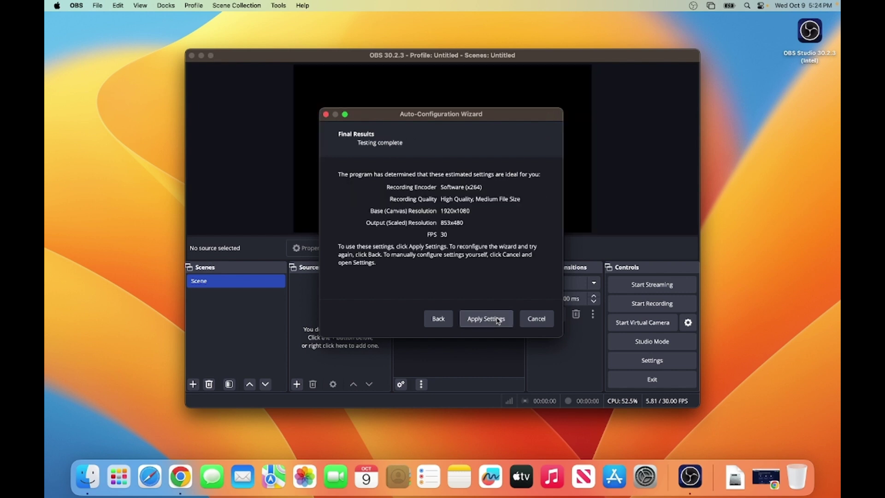
pyautogui.click(498, 319)
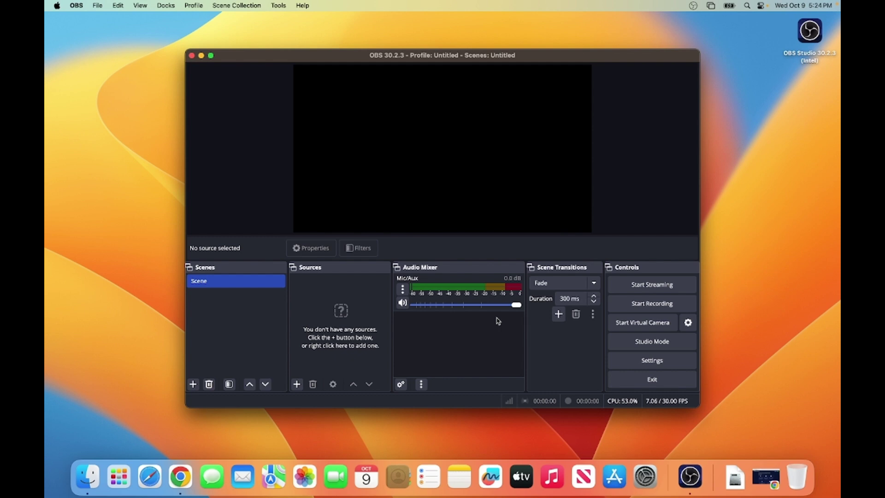
# Maximize the OBS Studio main window by double-clicking its title bar to show the empty default scene
pyautogui.doubleClick(443, 58)
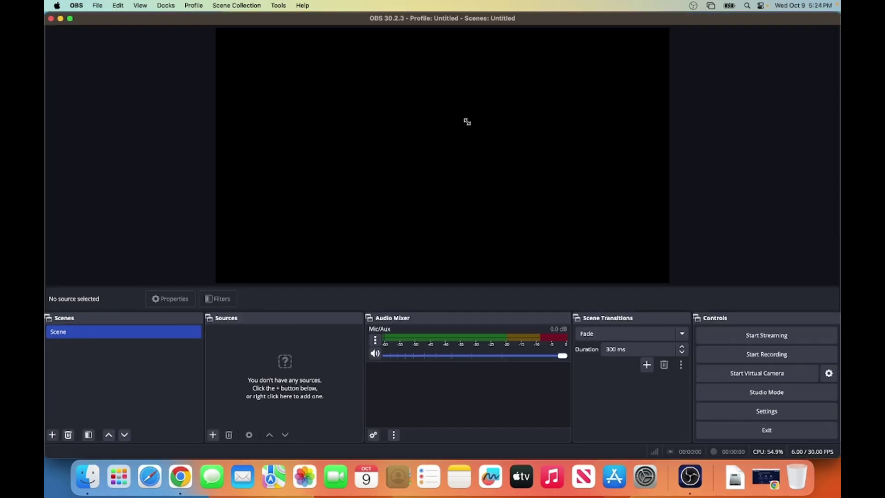